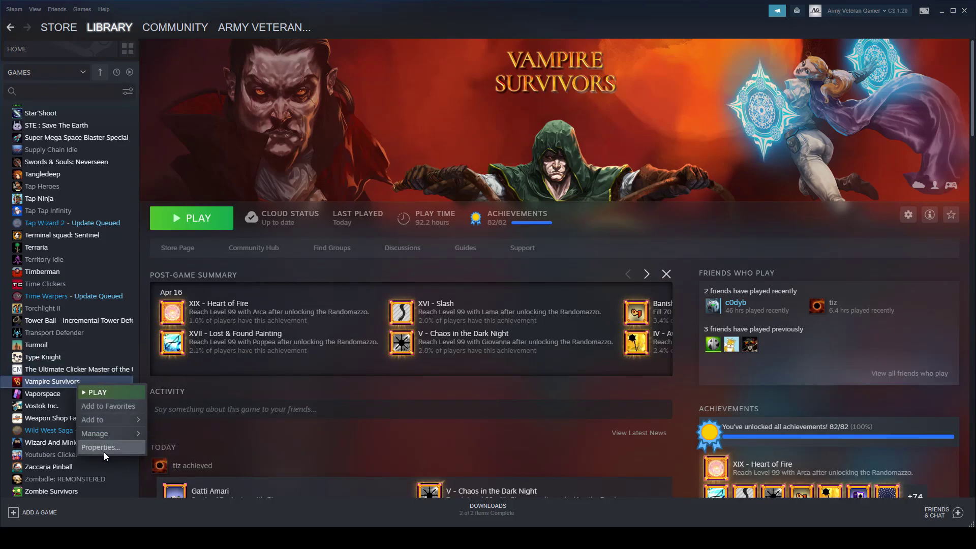
Step: Browse Vampire Survivors' local install folder via its Steam Properties > Local Files
click(104, 449)
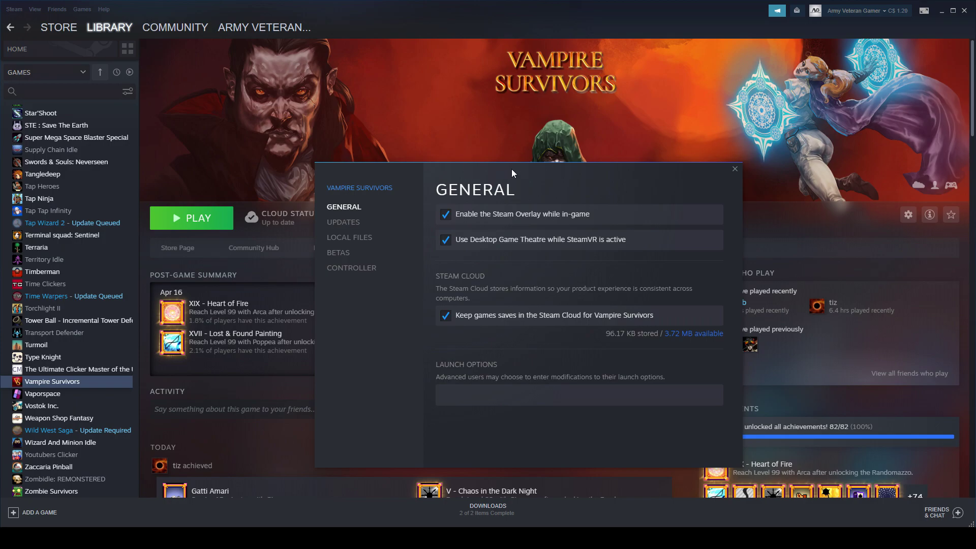
click(343, 239)
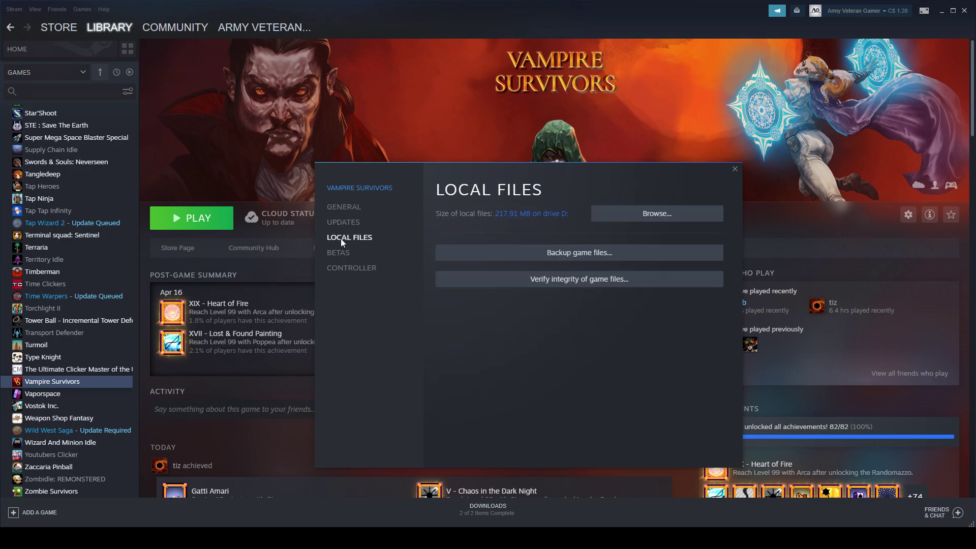
click(657, 214)
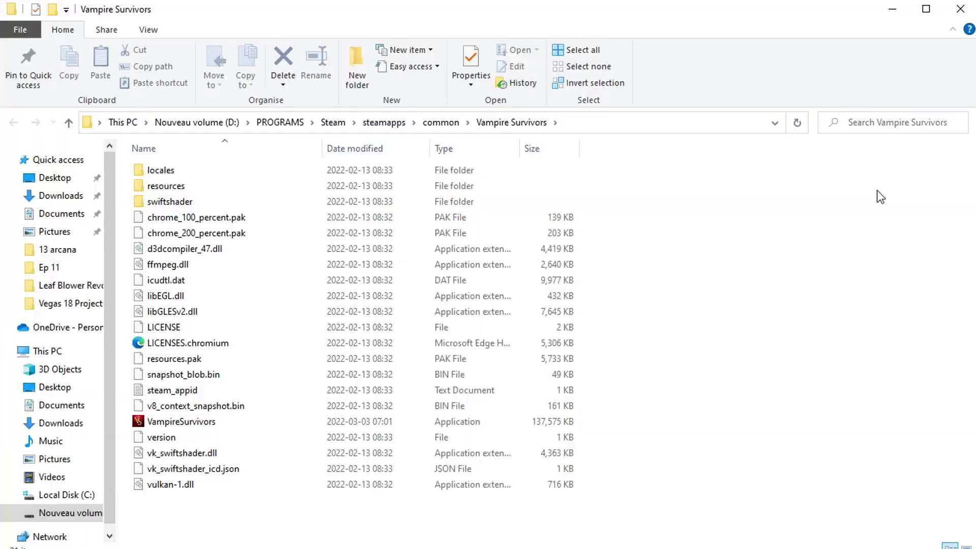
Step: Navigate into resources > app > .webpack > renderer inside the game folder
double_click(182, 190)
double_click(166, 175)
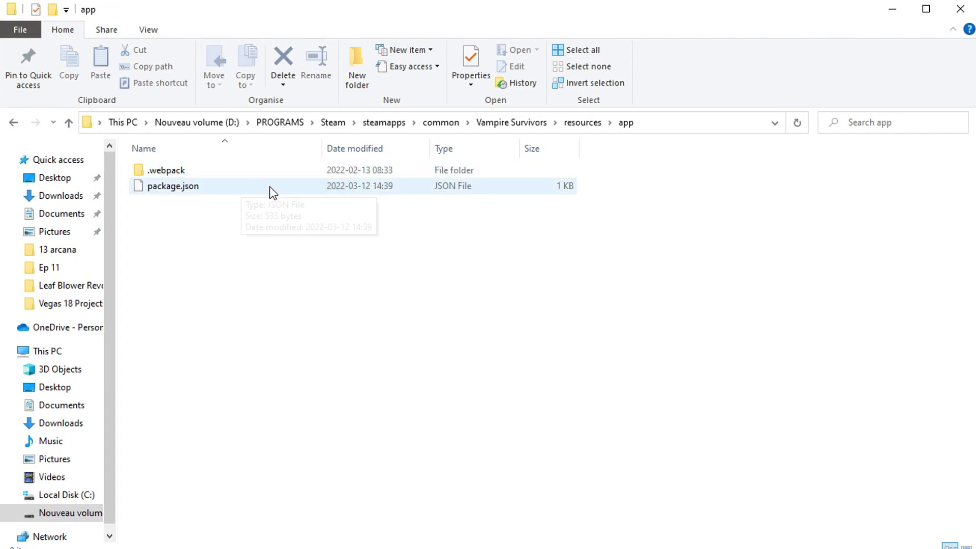
click(199, 174)
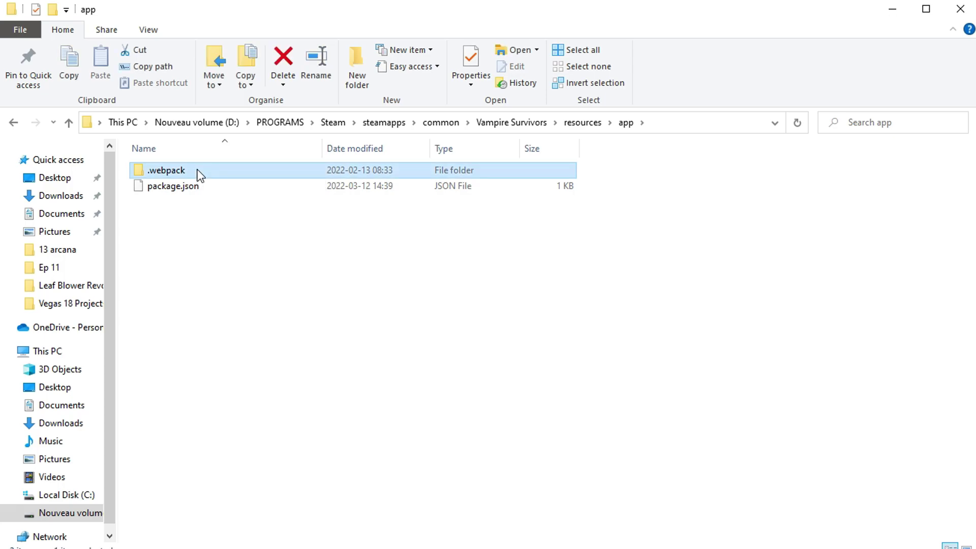
double_click(199, 174)
click(182, 188)
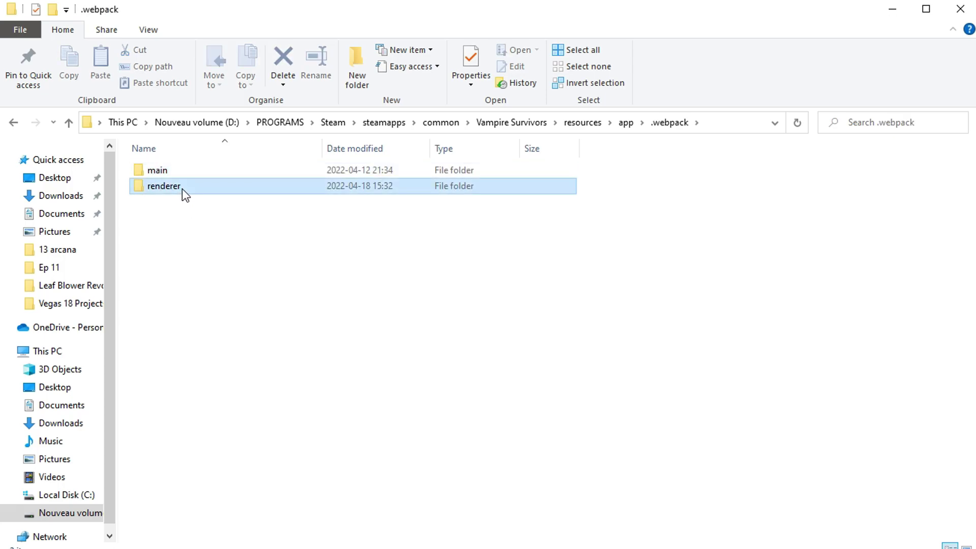
double_click(182, 188)
mouse_move(187, 264)
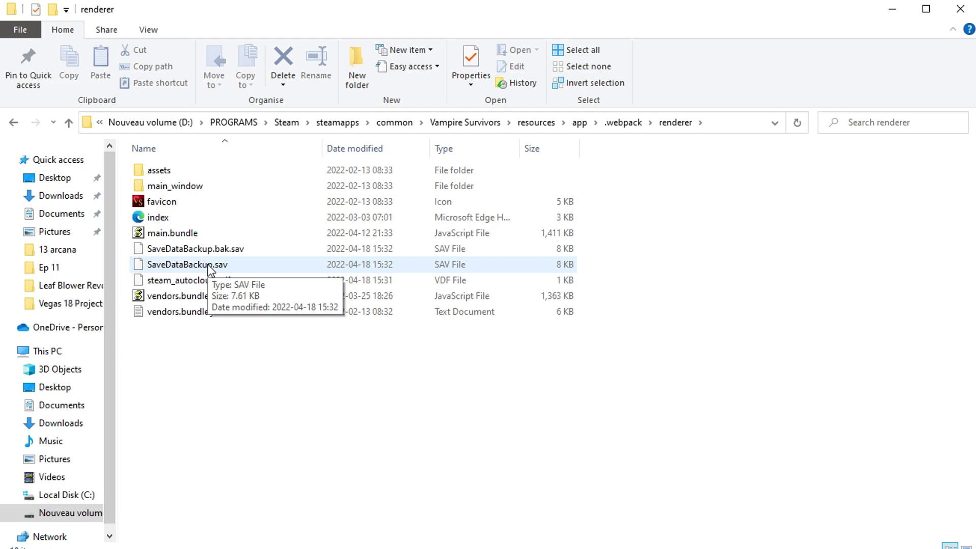
Step: Open SaveDataBackup.sav for editing in Notepad++ from its context menu
click(207, 265)
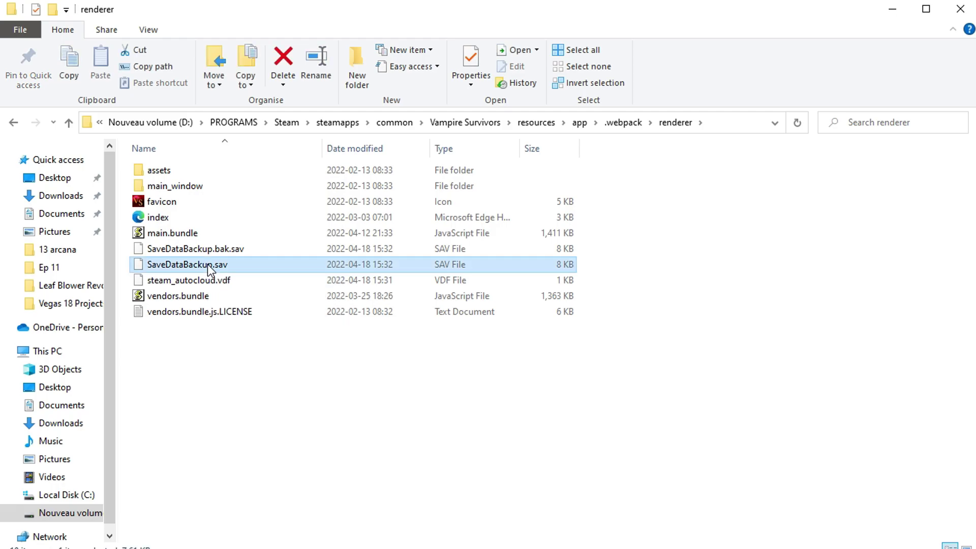
right_click(208, 265)
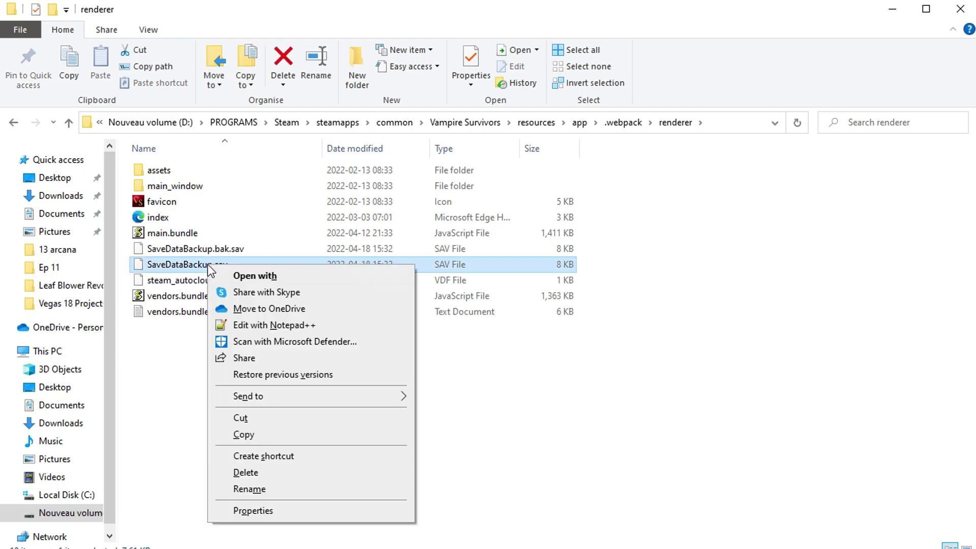
click(280, 328)
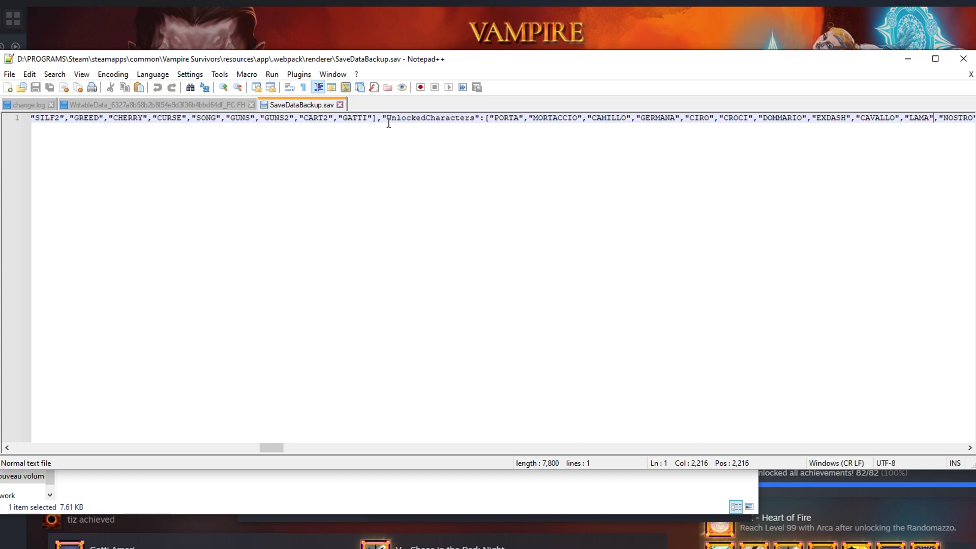
Step: Check the checksum at the end of the save line and bring up Find
key(End)
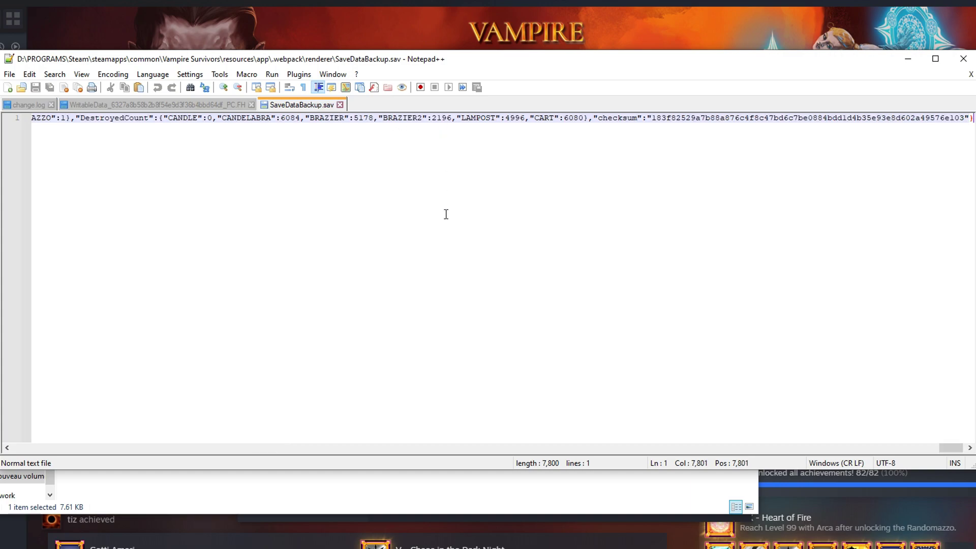
key(ctrl+f)
text(lama)
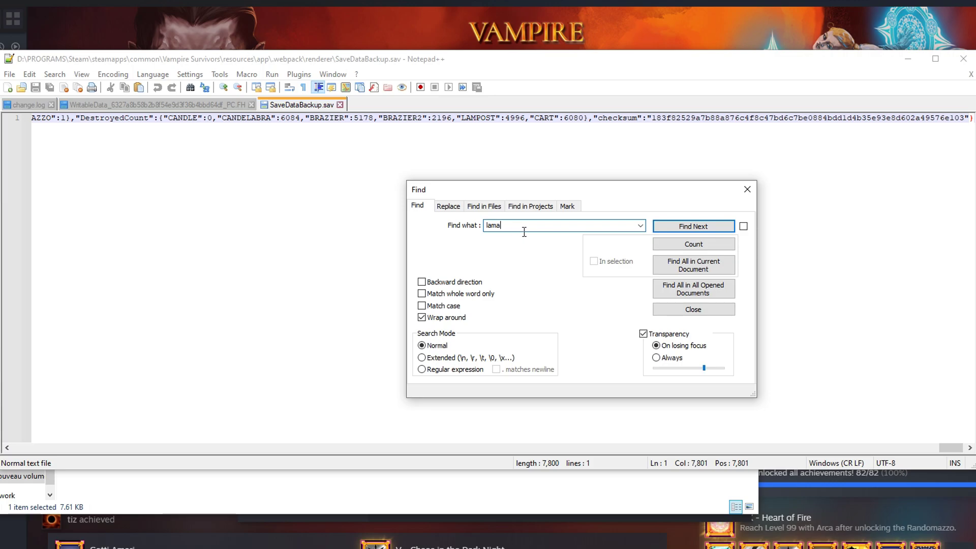
Step: Search 'lama' until reaching LAMA in BoughtCharacters and put the cursor just after it
click(696, 226)
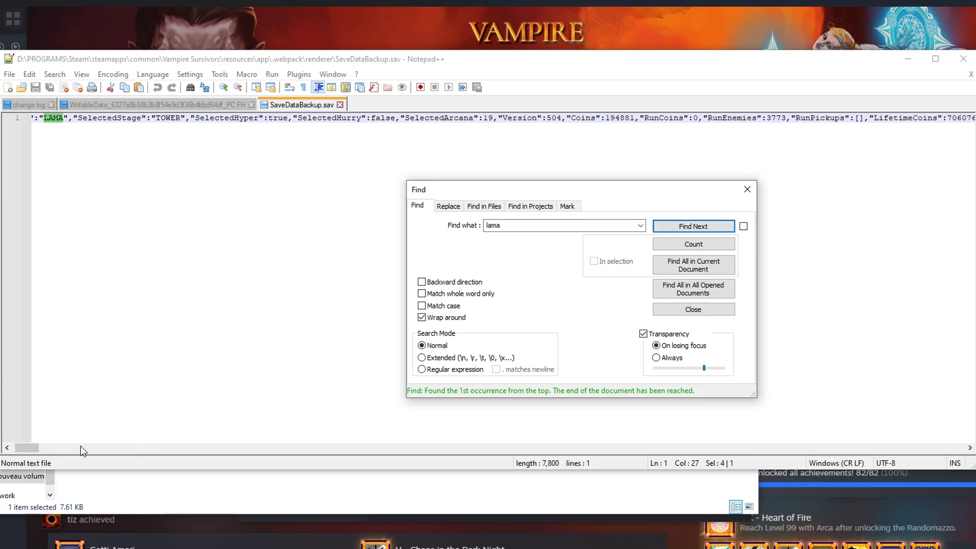
click(679, 231)
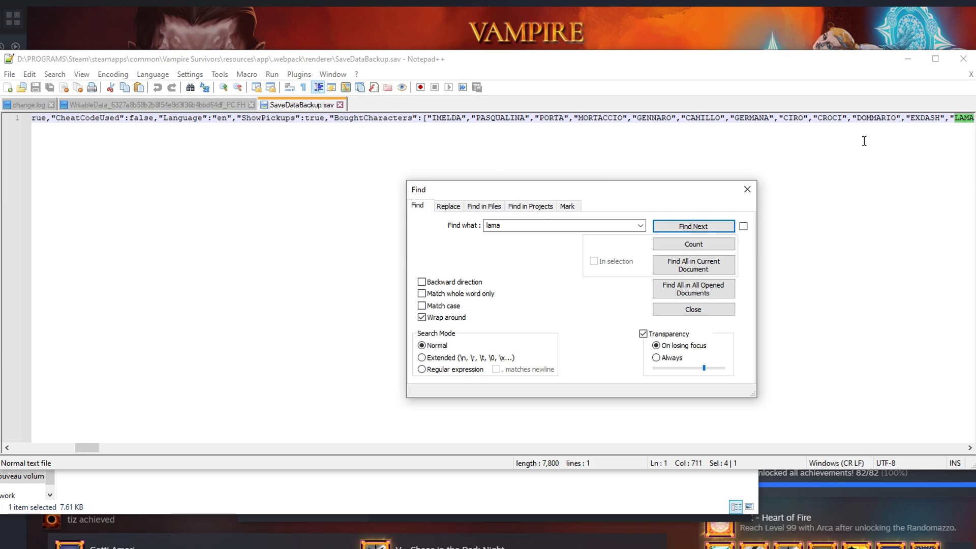
click(959, 125)
key(Right)
key(Right)
key(Right)
key(Right)
key(Right)
key(Right)
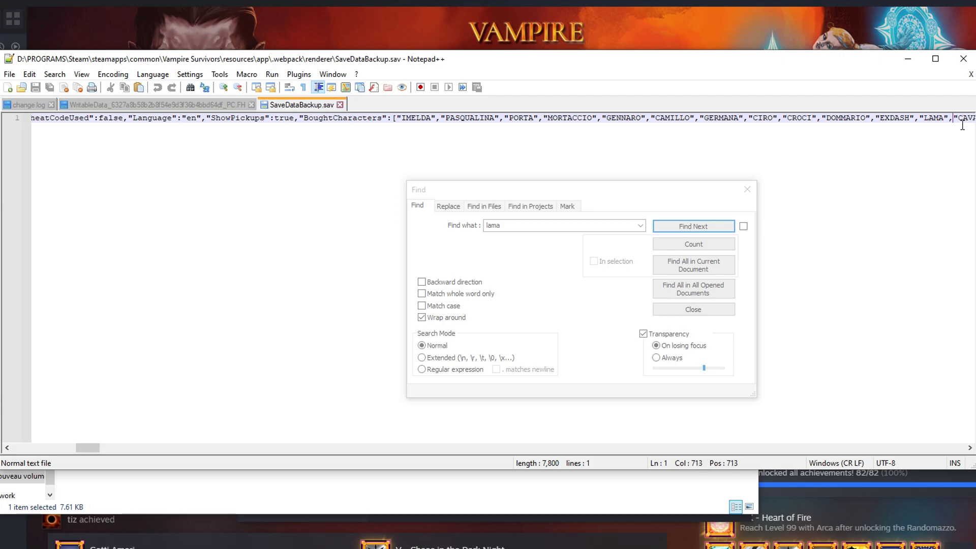
text(")
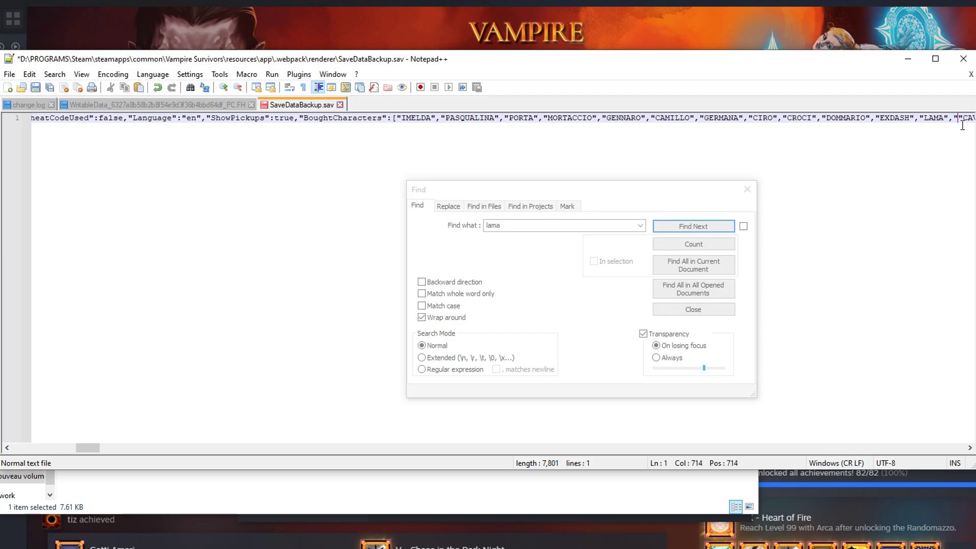
text(FINO")
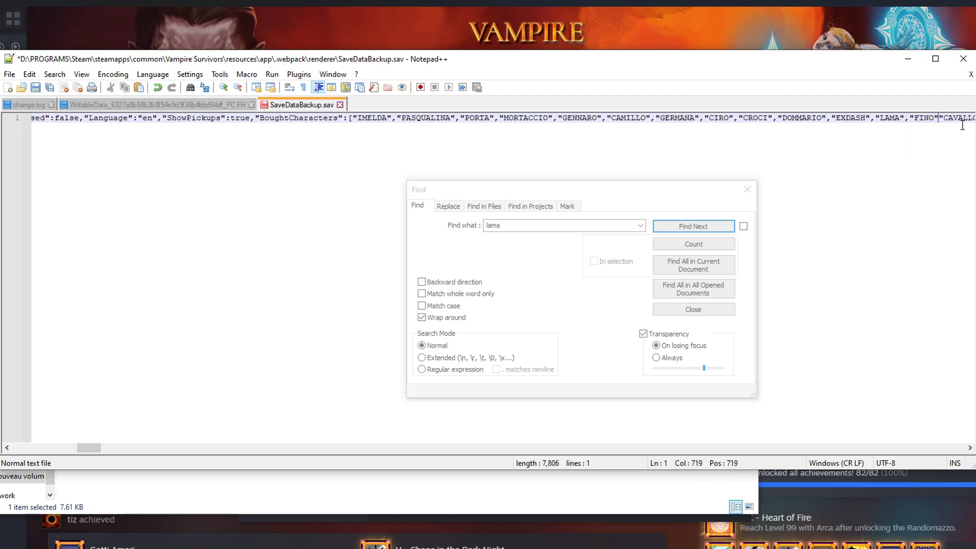
text(,)
Step: Select the newly typed ,"FINO entry after LAMA, including the leading comma
drag(910, 122, 943, 123)
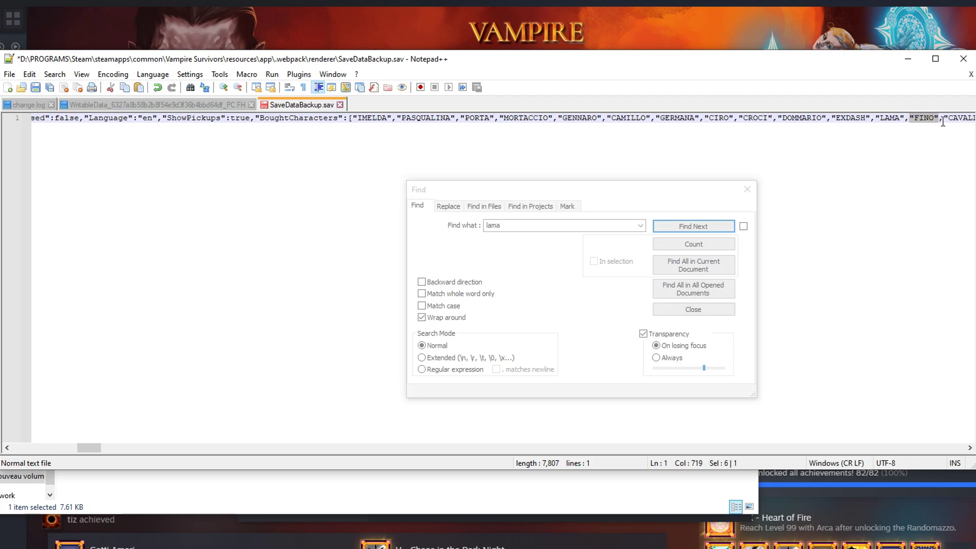
drag(906, 122, 944, 122)
Step: Find LAMA in UnlockedCharacters and insert ,"FINO" right after it
click(690, 226)
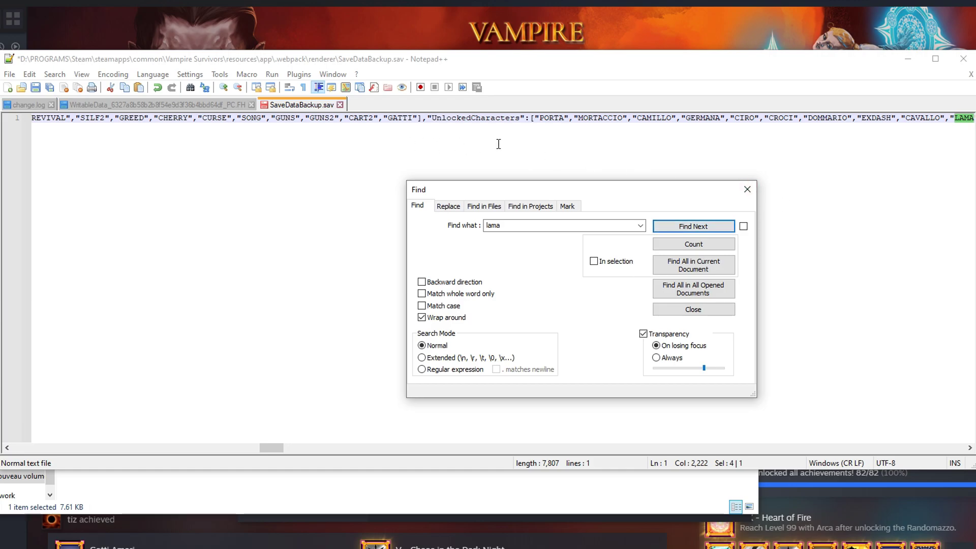
click(969, 448)
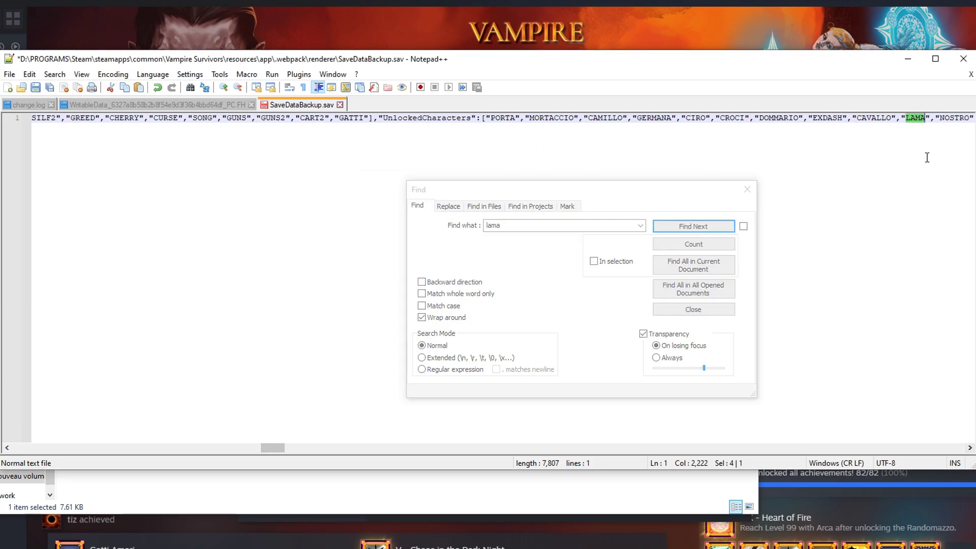
click(934, 120)
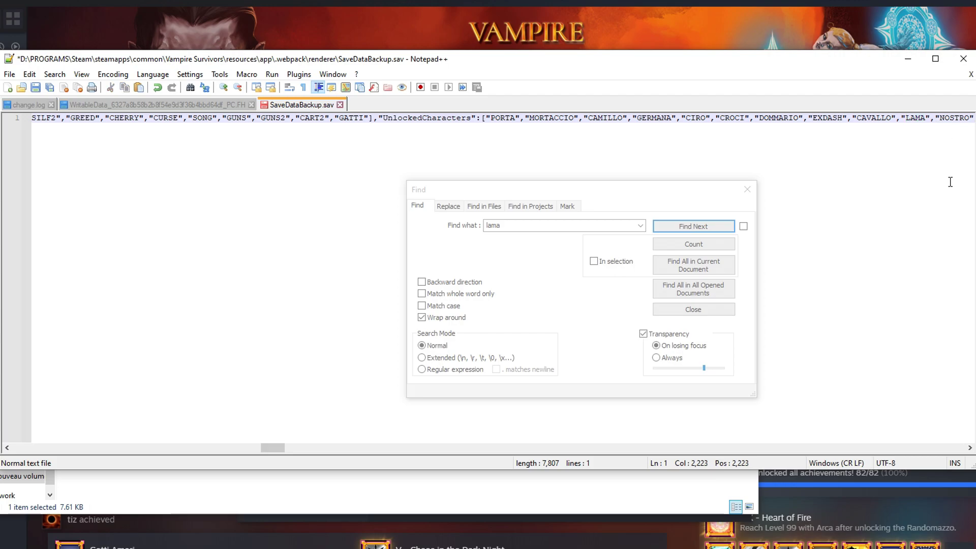
text(,"FINO")
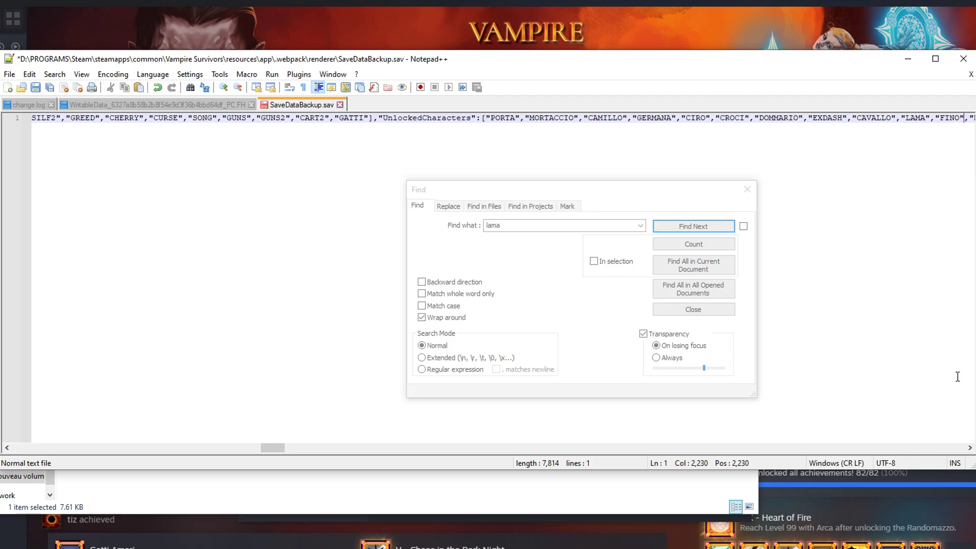
click(969, 448)
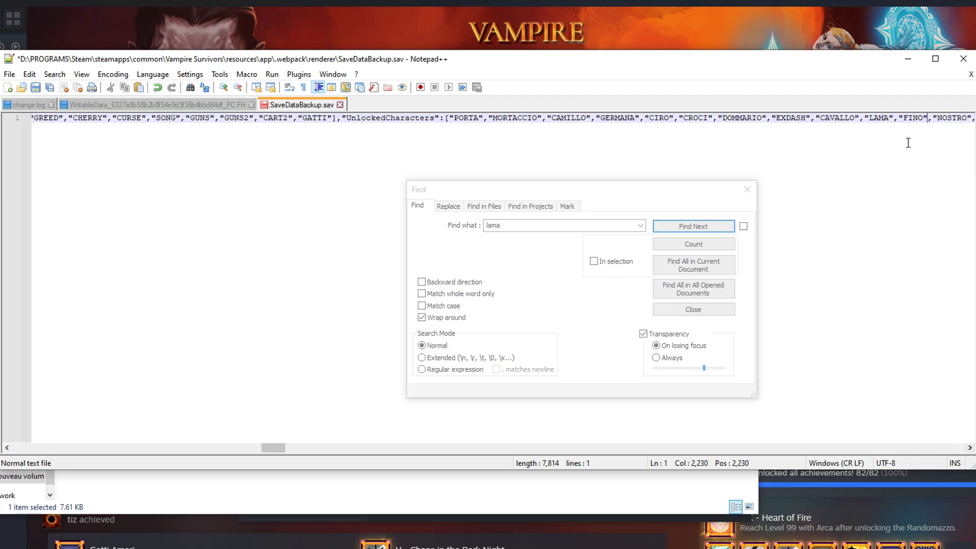
Step: Delete the old 64-character checksum, leaving empty quotes, and select all the save text
click(747, 190)
key(End)
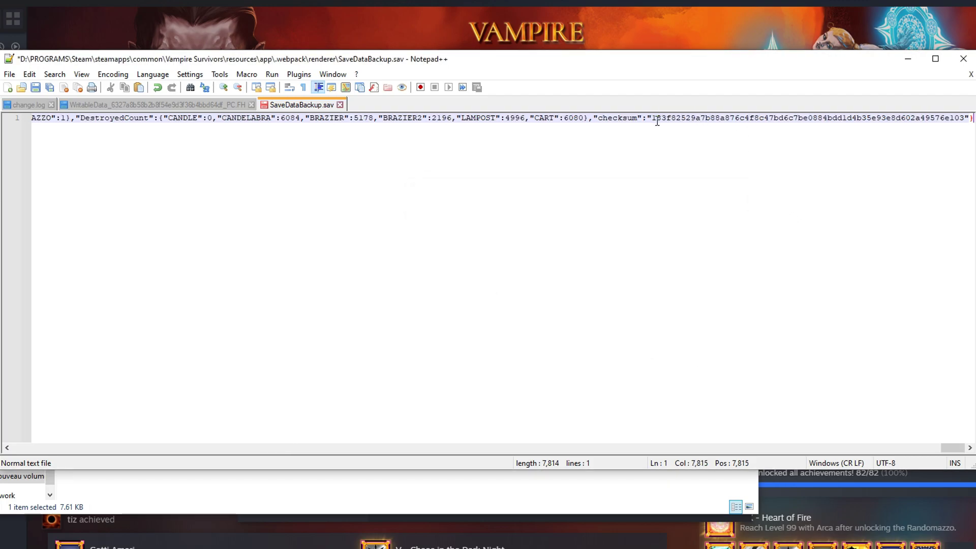
drag(654, 119, 965, 119)
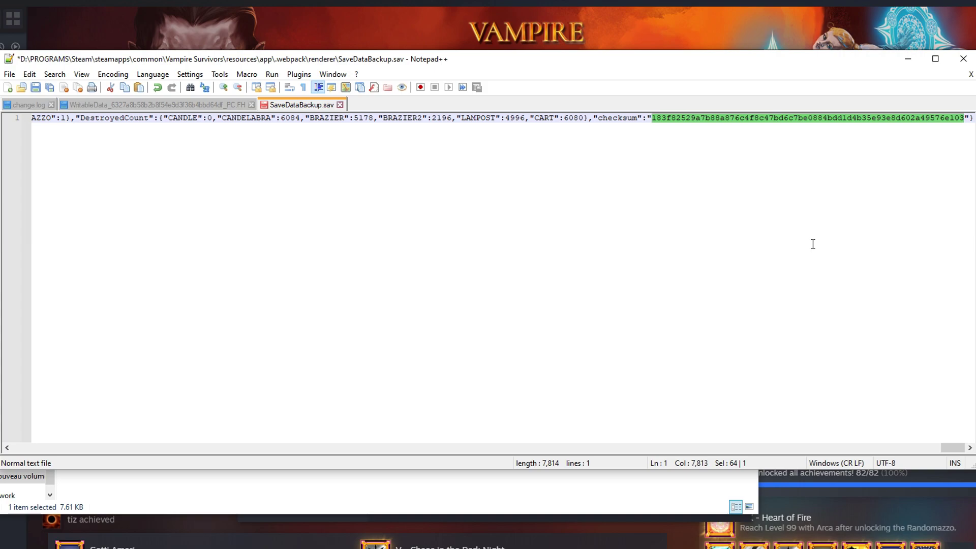
key(Delete)
key(ctrl+a)
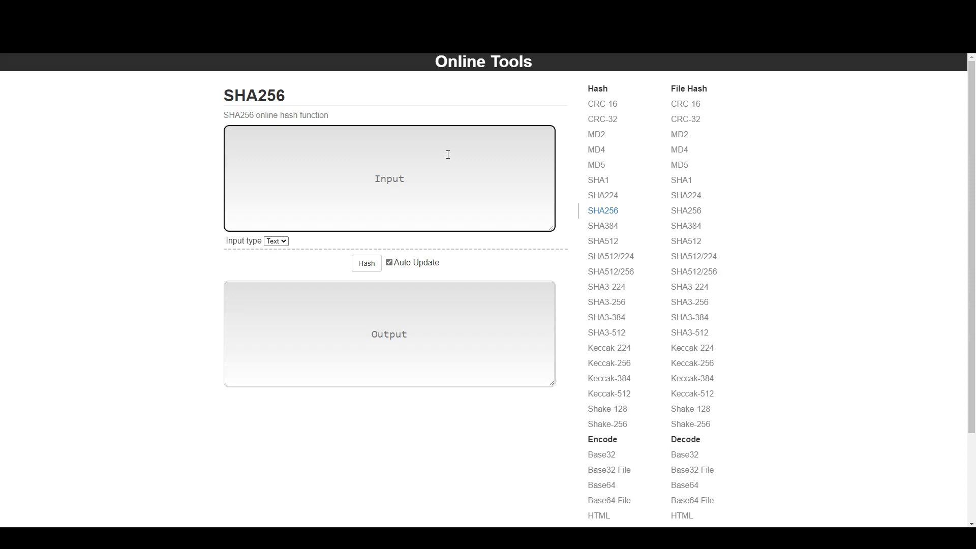
Step: Paste the save text into the SHA256 tool and select the computed dd8f618d… hash
key(ctrl+v)
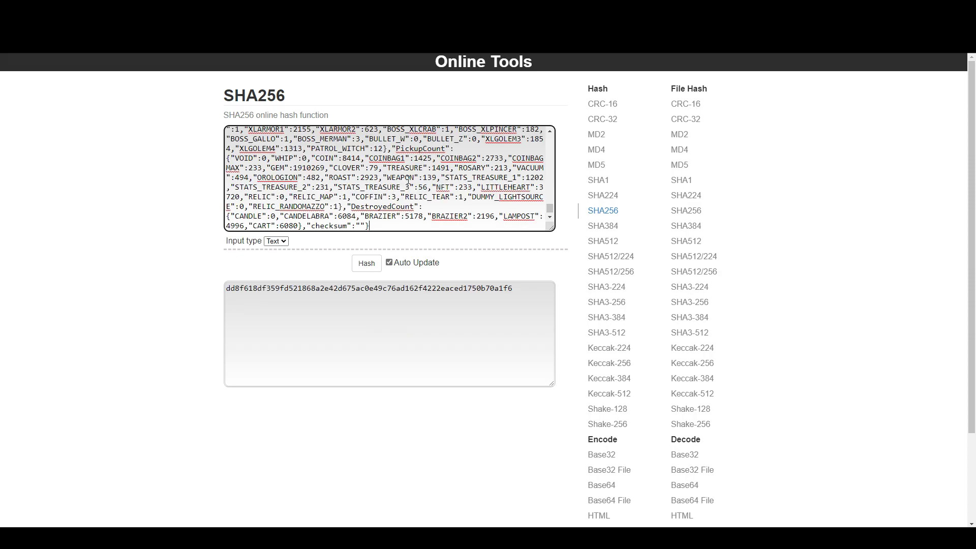
drag(541, 296, 197, 301)
key(ctrl+c)
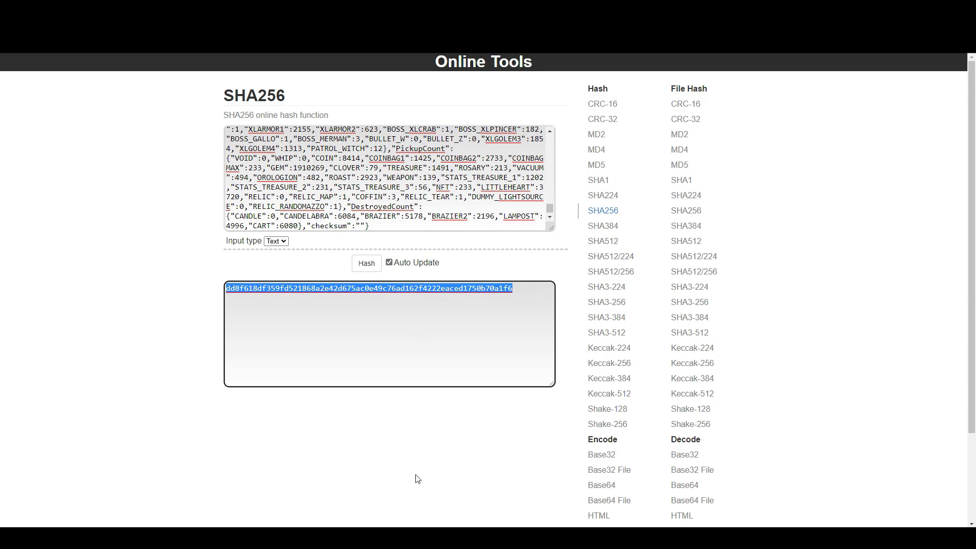
Step: Paste the new hash between the checksum quotes, save SaveDataBackup.sav and minimize Notepad++
key(alt+Tab)
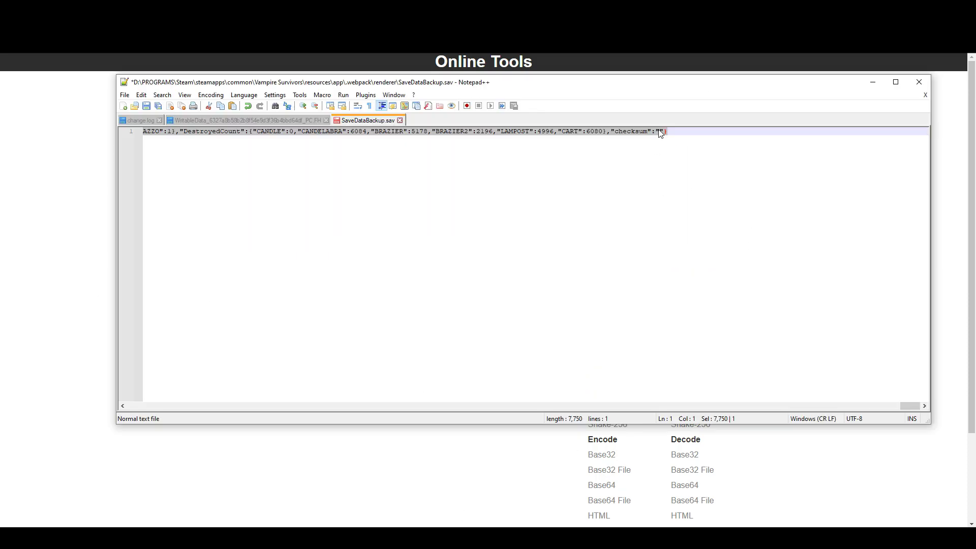
click(660, 132)
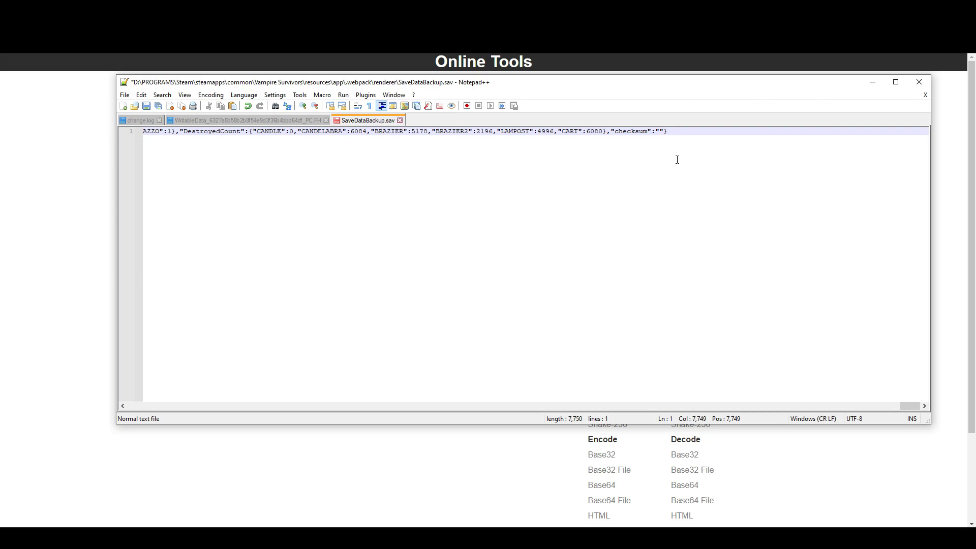
key(ctrl+v)
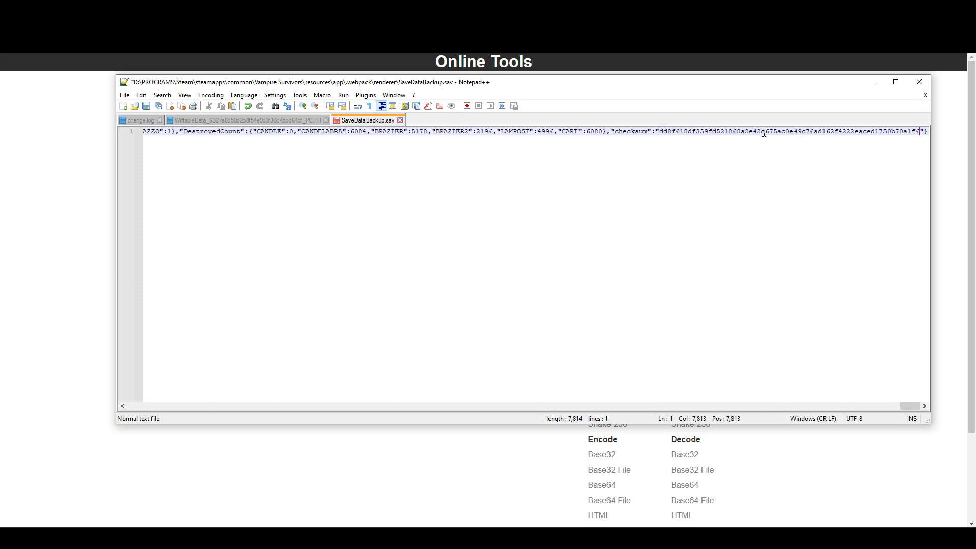
click(146, 107)
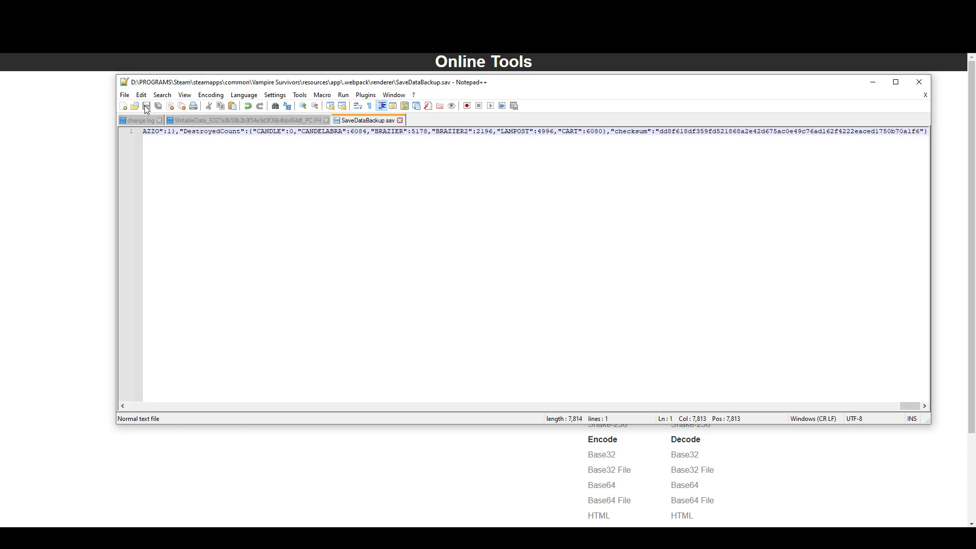
click(873, 81)
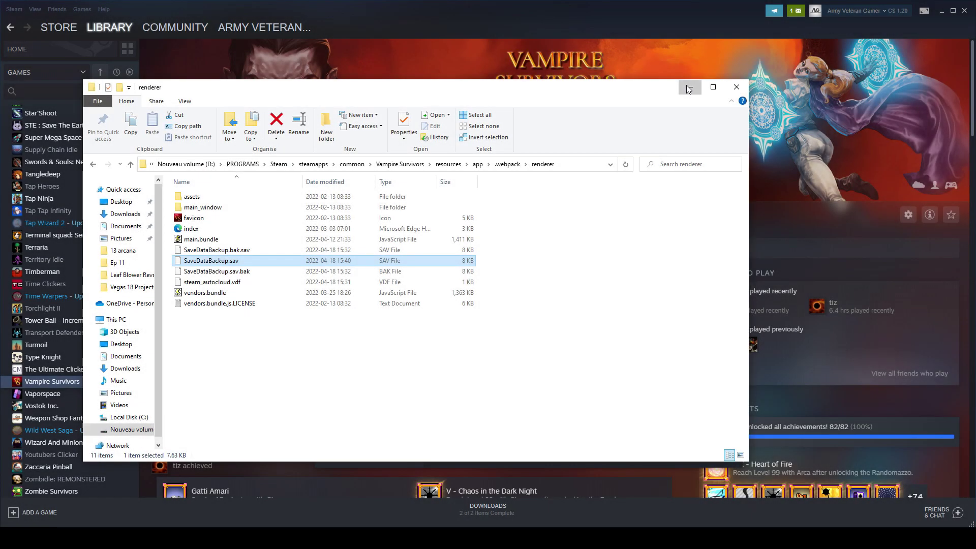
Step: Close File Explorer and the Properties window and bring up Vampire Survivors' library actions
click(688, 88)
click(734, 168)
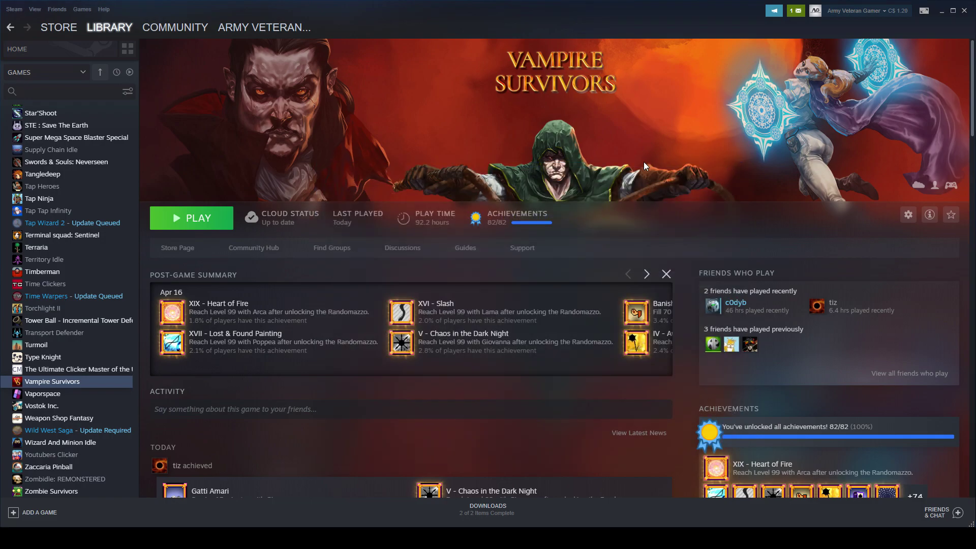
right_click(32, 387)
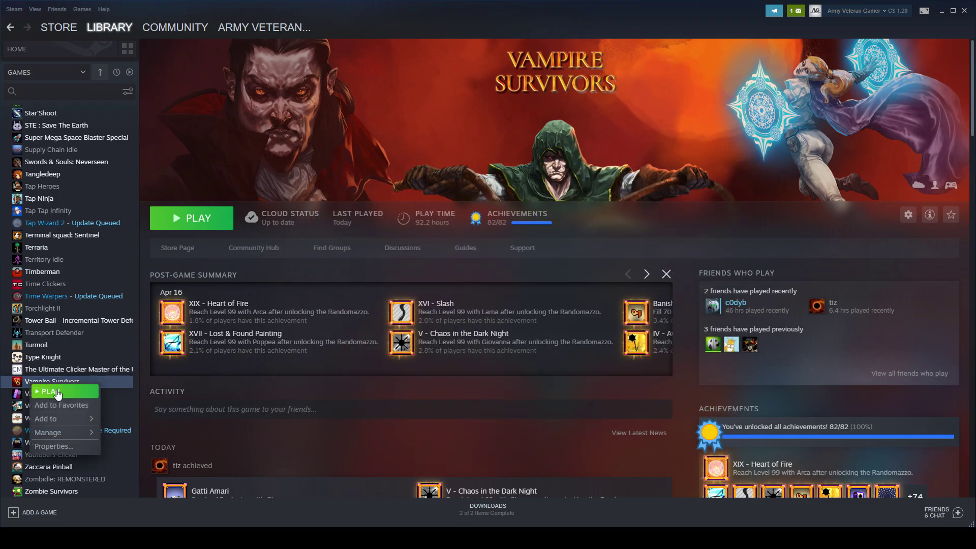
Step: Play Vampire Survivors with the default launch option, keeping the Local Save in the cloud conflict
click(55, 393)
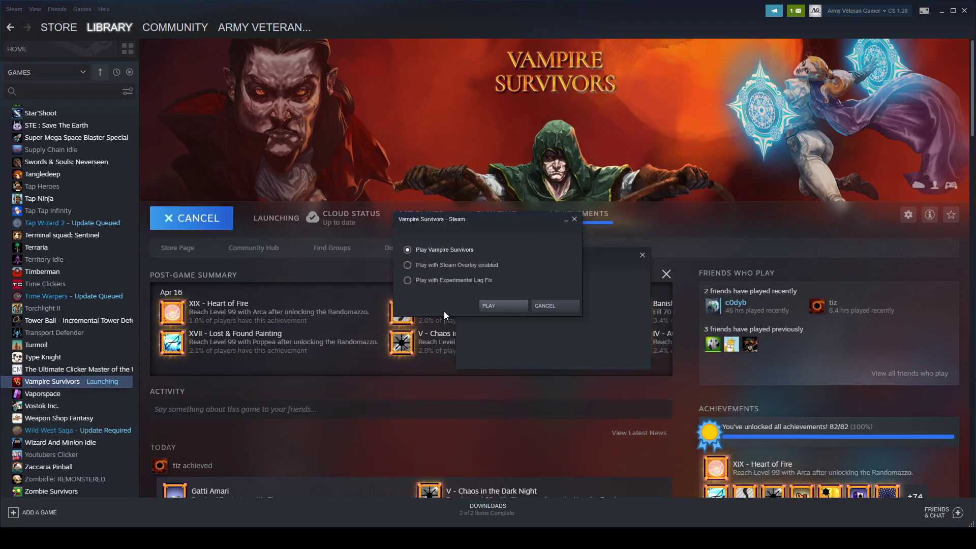
click(497, 306)
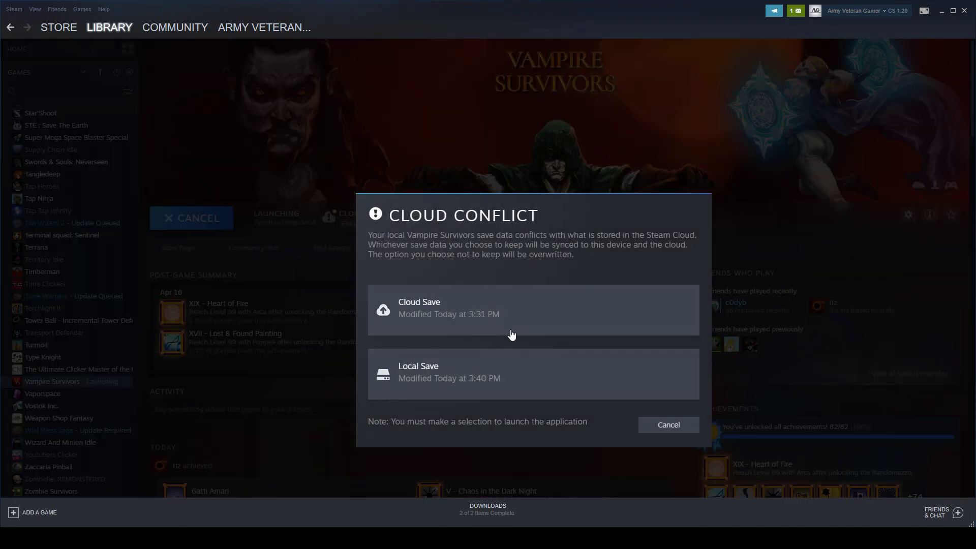
click(452, 382)
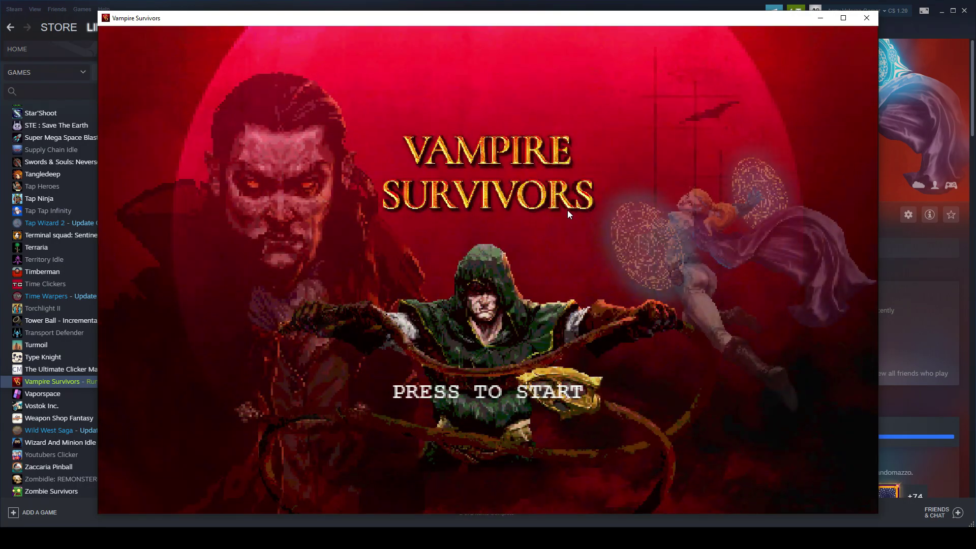
Step: Skip the title screens, briefly visit Options, then choose START to reach character selection
click(567, 210)
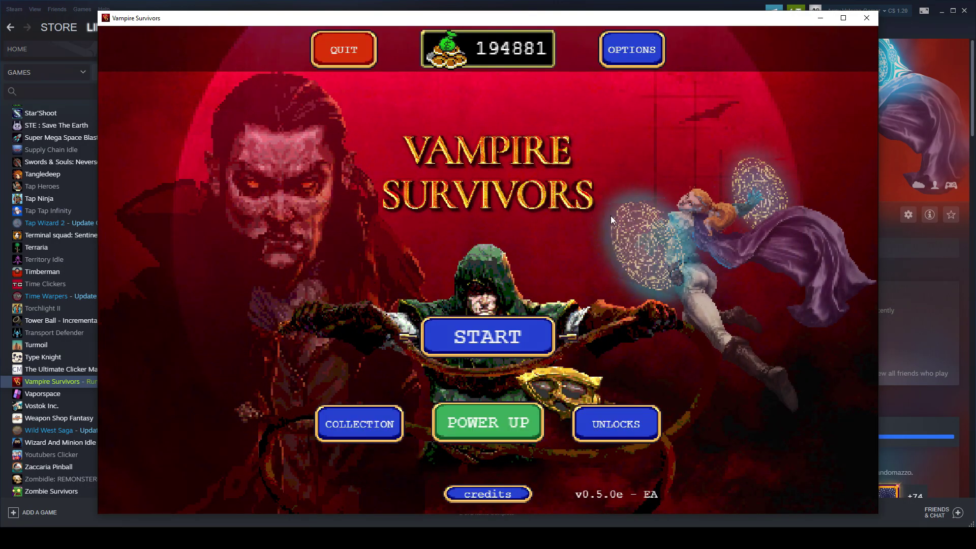
click(624, 47)
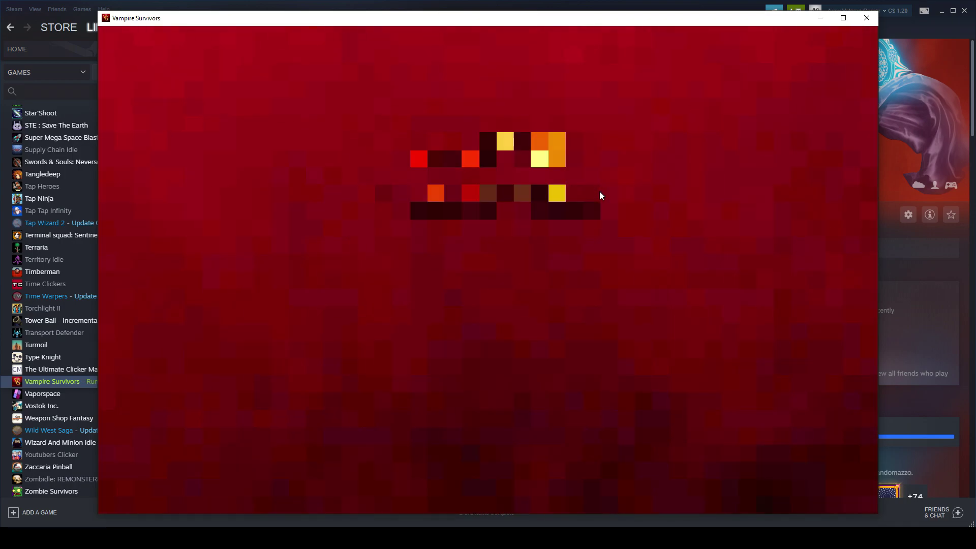
click(508, 211)
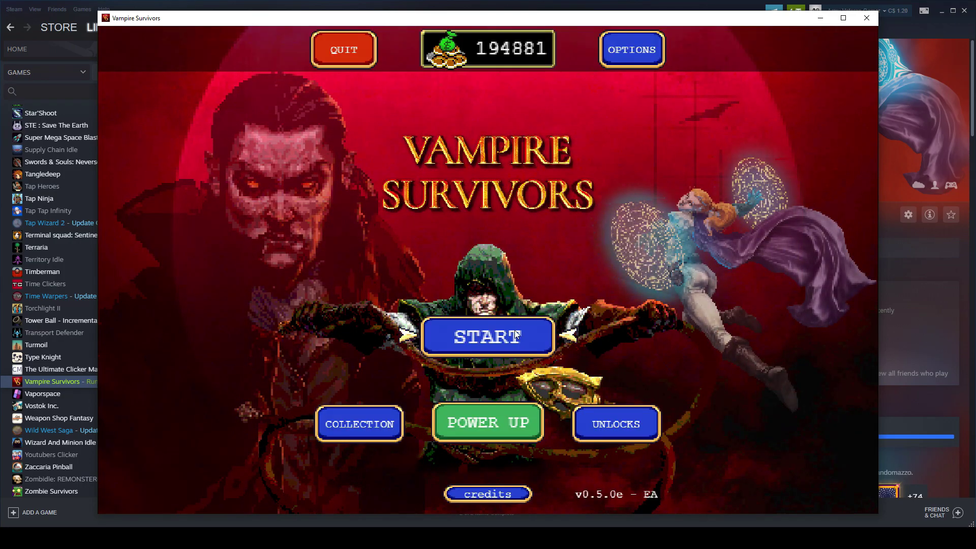
click(516, 336)
scroll(480, 231, down, 5)
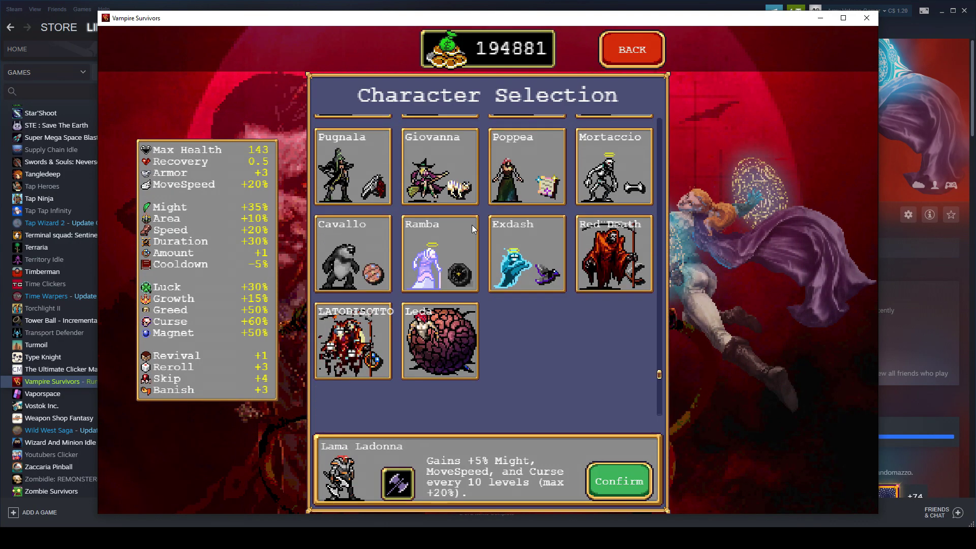
Step: Pick the glitched character in the last row, back out, and reselect missingN
click(349, 343)
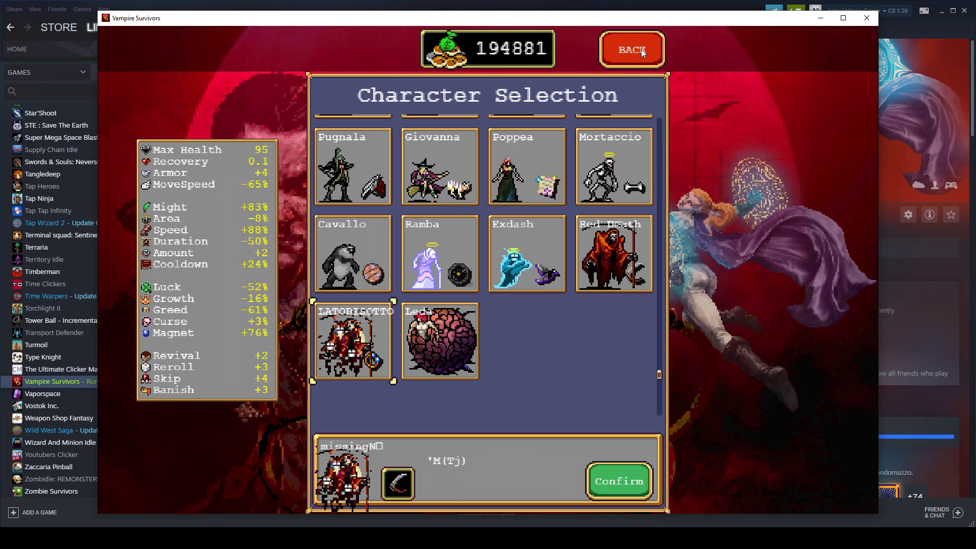
click(641, 51)
click(492, 324)
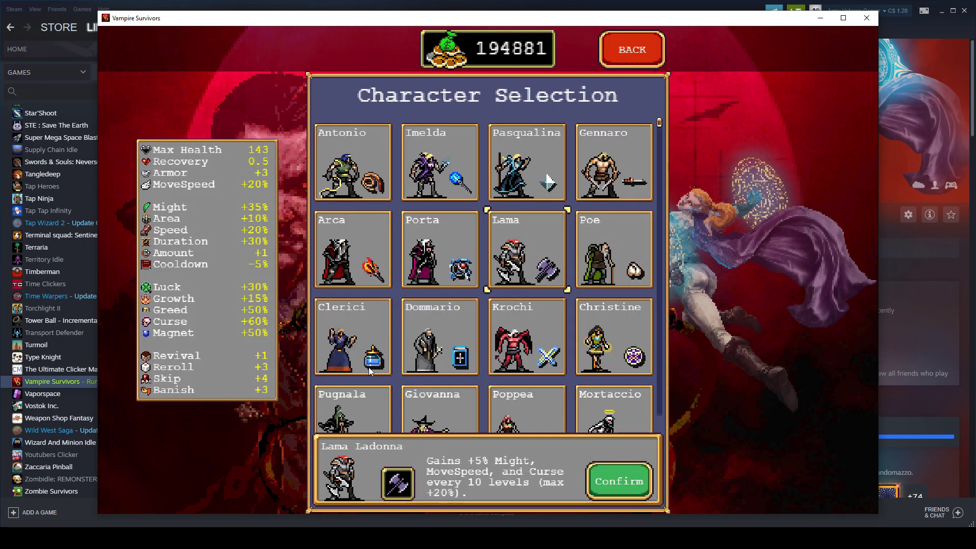
scroll(371, 373, down, 3)
scroll(370, 380, down, 1)
click(371, 316)
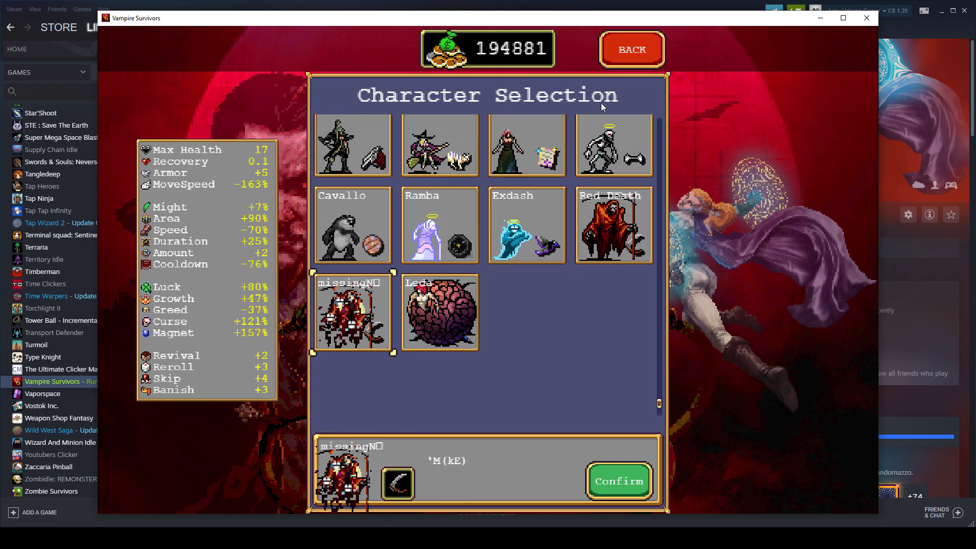
Step: Return to the main menu and reopen character selection to pick missingN once more
click(642, 49)
click(488, 334)
scroll(392, 235, down, 1)
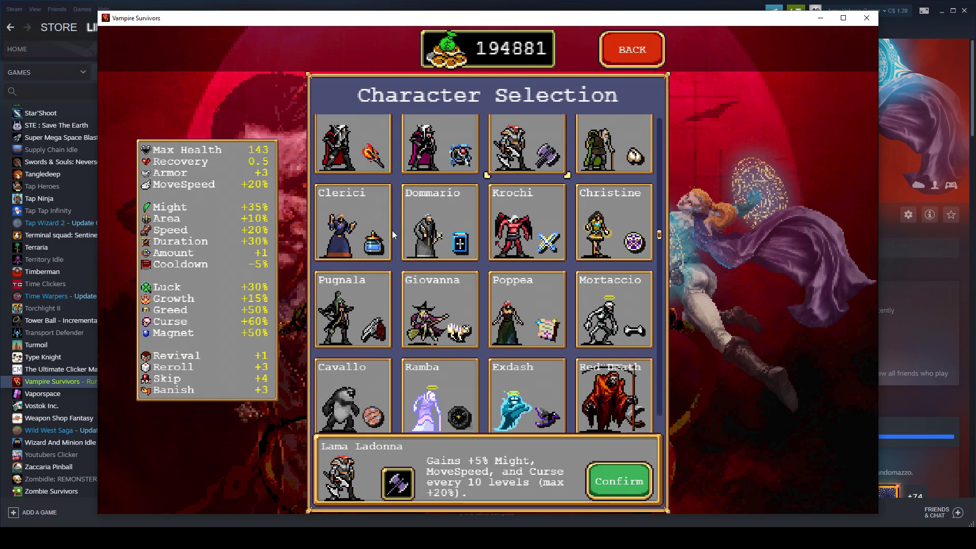
scroll(392, 235, down, 3)
click(354, 363)
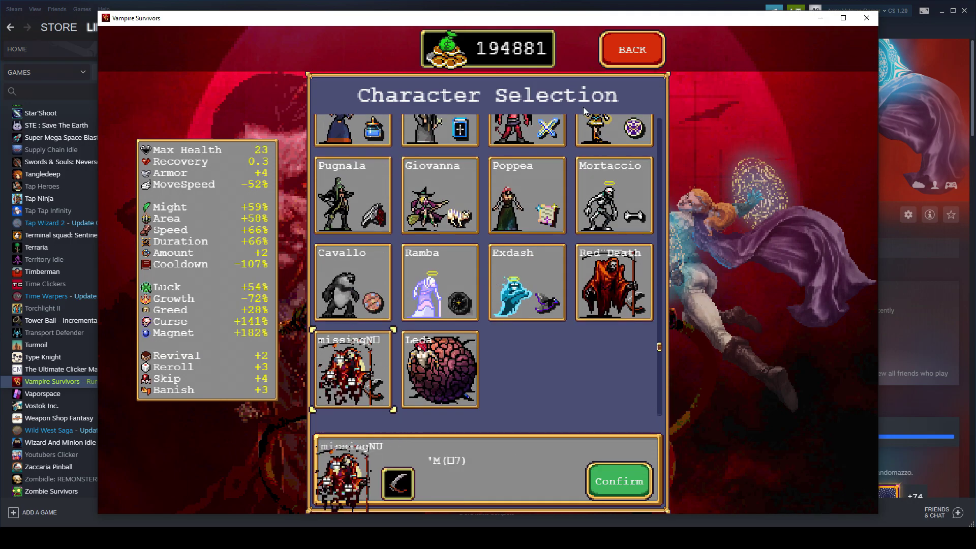